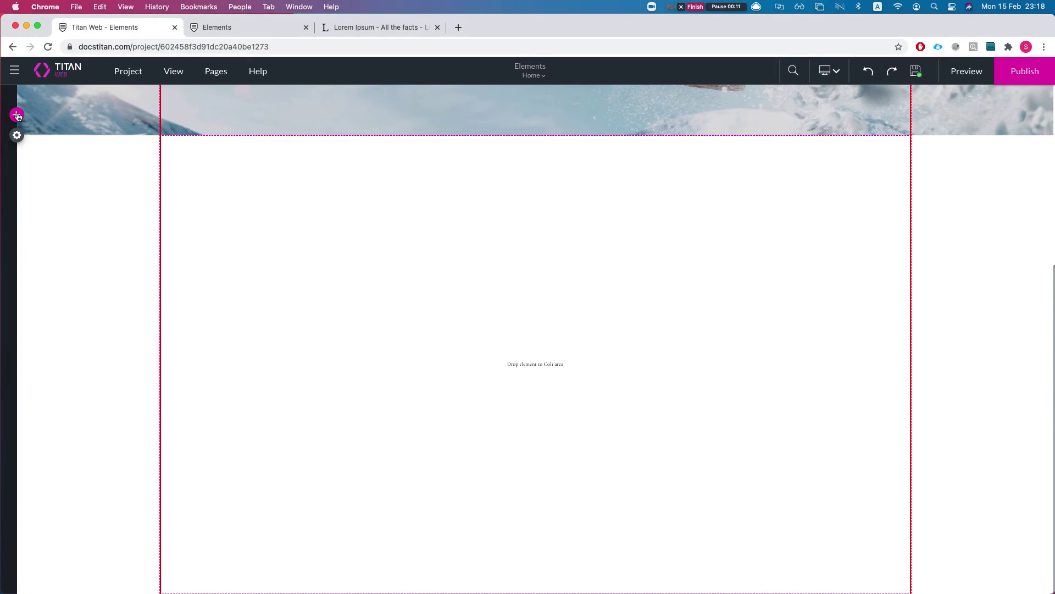
- Add a Paragraph text element to the empty strip, about 187 px below its upper edge, and enlarge the text box
left_click(16, 115)
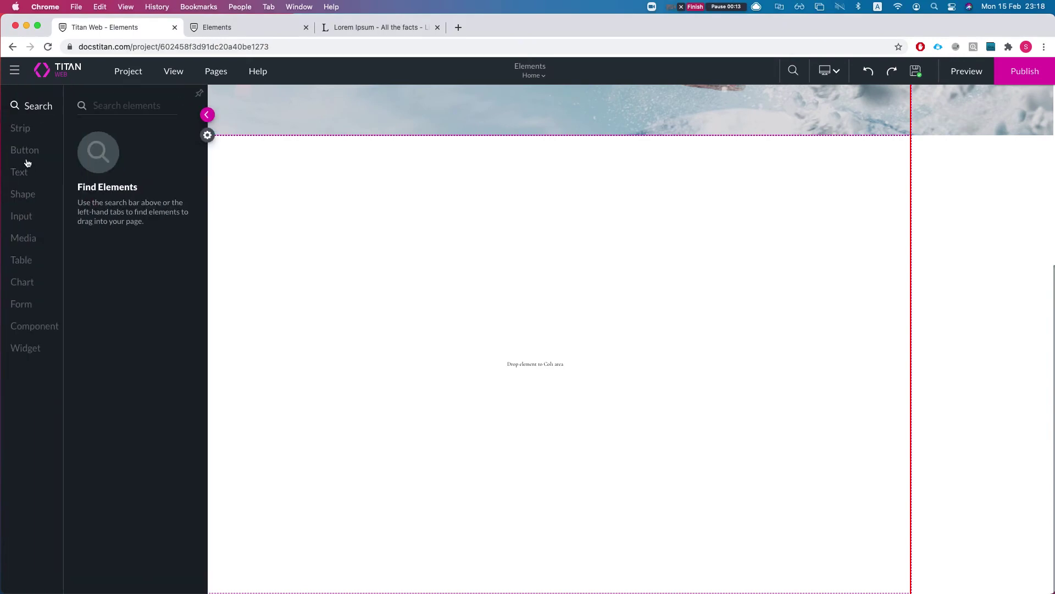
left_click(22, 172)
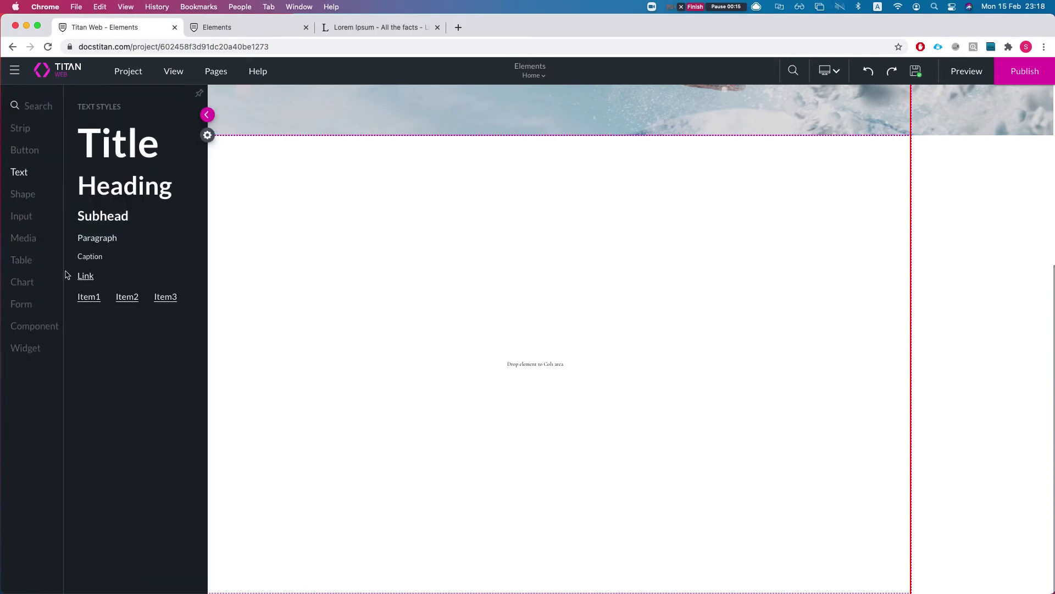
left_click_drag(97, 237, 441, 256)
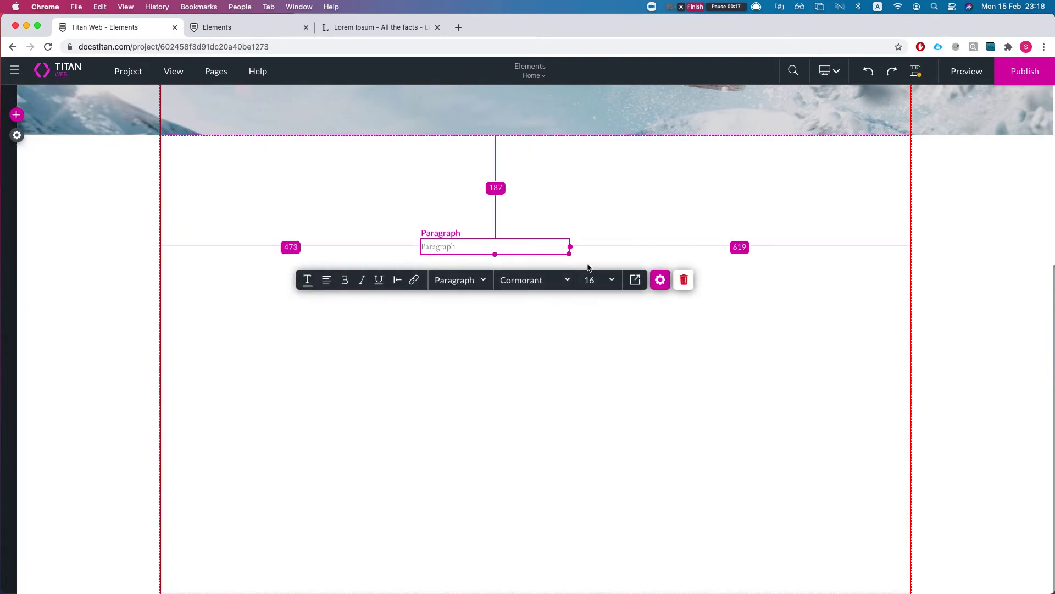
left_click_drag(574, 256, 626, 348)
right_click(490, 294)
left_click(506, 255)
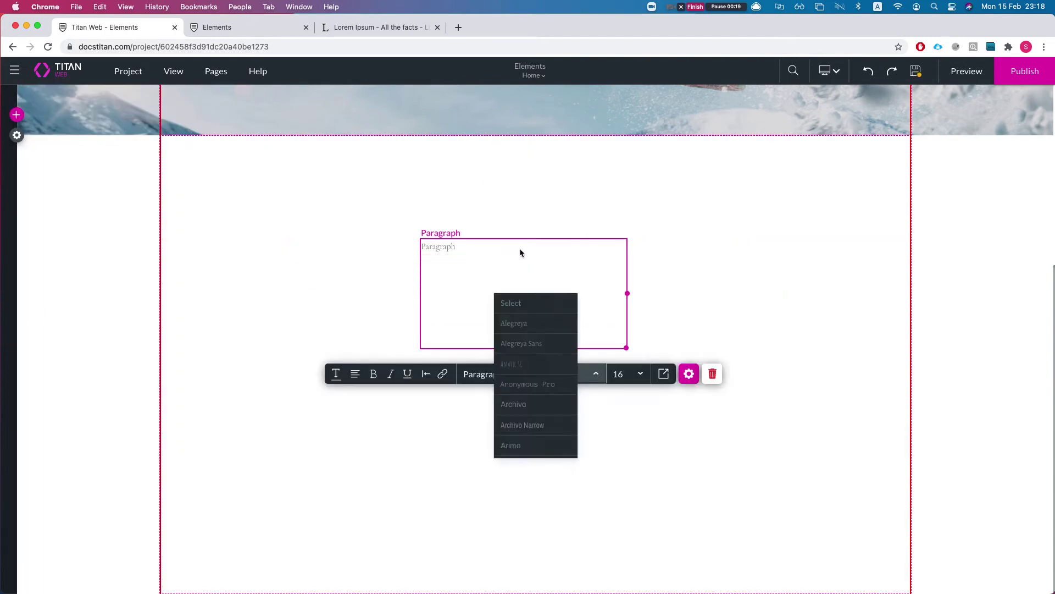
- Copy the generated Lorem Ipsum paragraphs from the lipsum.com page and replace the paragraph element's placeholder text with them
left_click(362, 27)
scroll(476, 305, "up", 10)
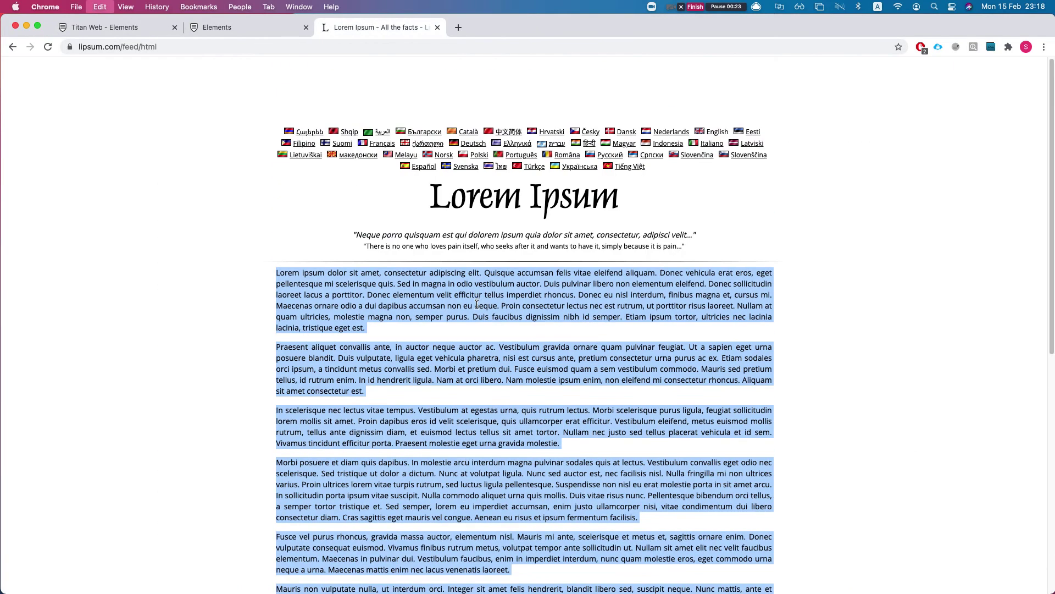
scroll(466, 318, "down", 4)
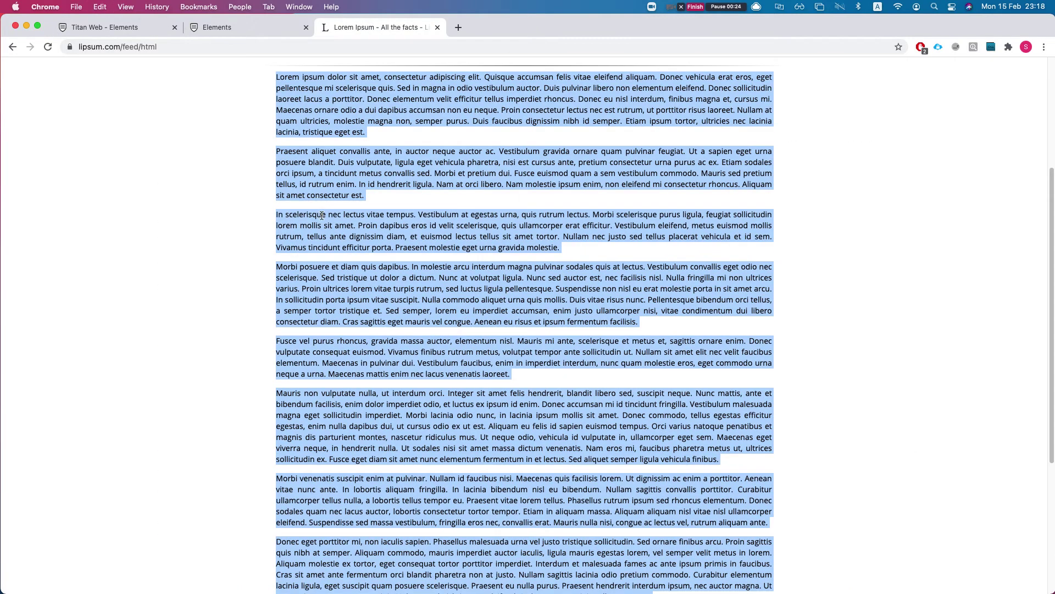
left_click(143, 28)
left_click(501, 240)
key("super+a")
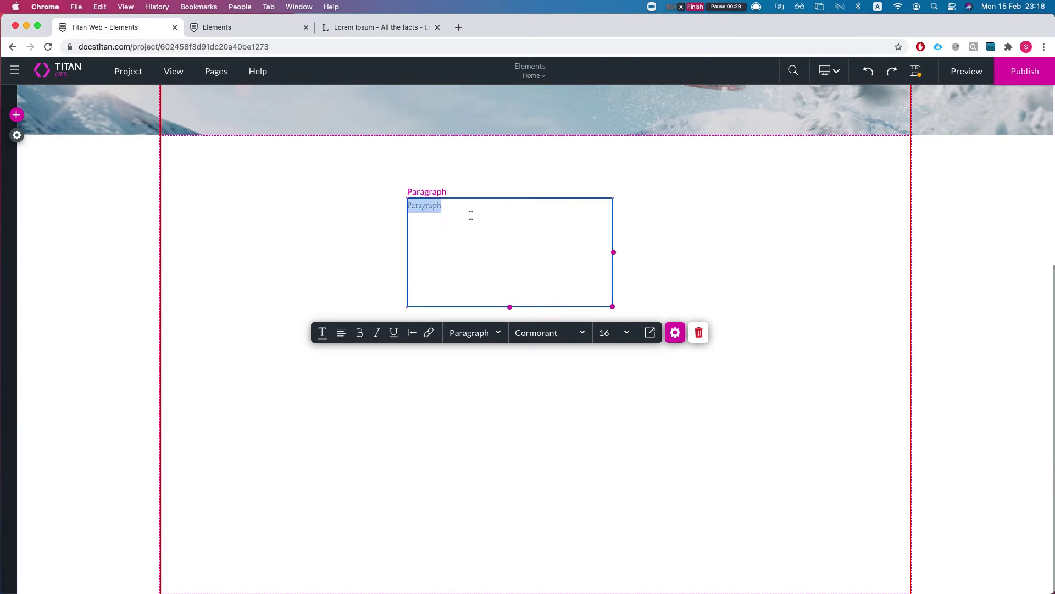
key("super+v")
scroll(539, 447, "down", 1)
- Widen the paragraph box and shorten it to about seven text lines, placed about 57 px below the strip's upper edge
mouse_move(512, 592)
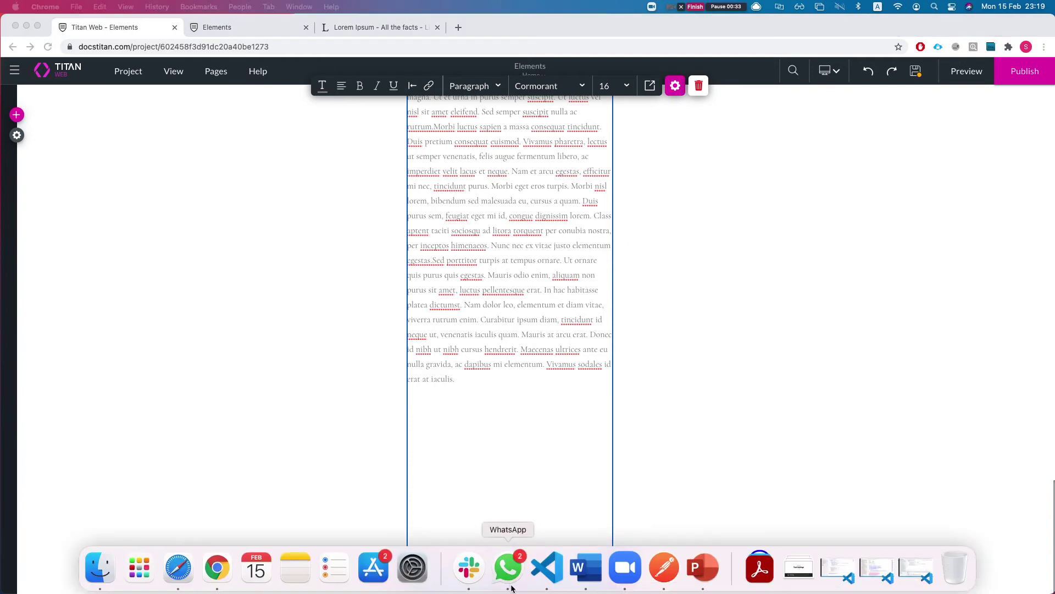
left_click(515, 529)
left_click_drag(510, 588, 480, 215)
scroll(635, 411, "up", 5)
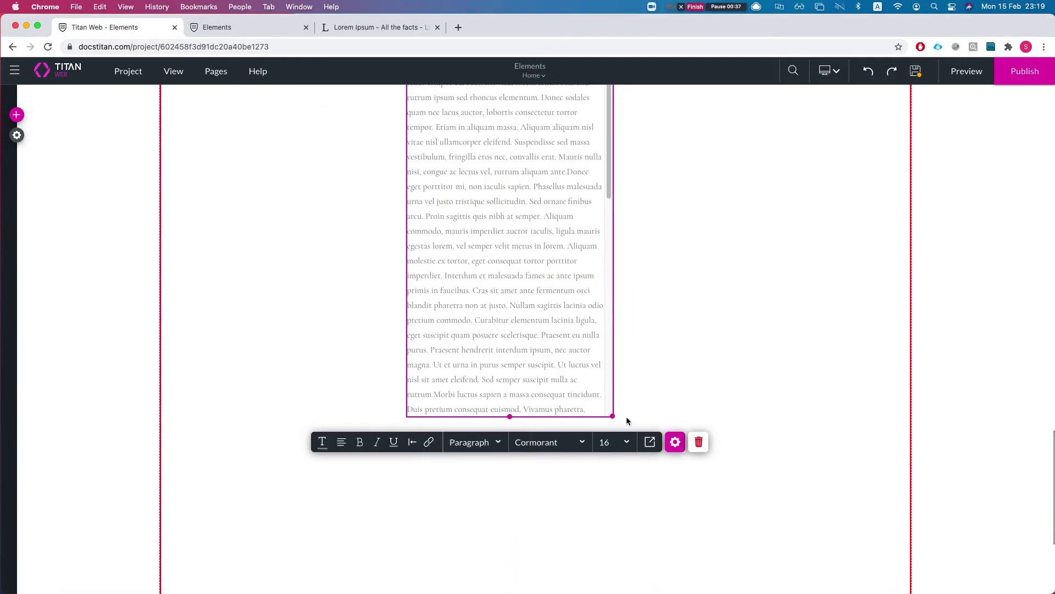
left_click_drag(612, 416, 683, 194)
scroll(636, 318, "up", 10)
left_click_drag(684, 520, 686, 158)
scroll(699, 316, "up", 12)
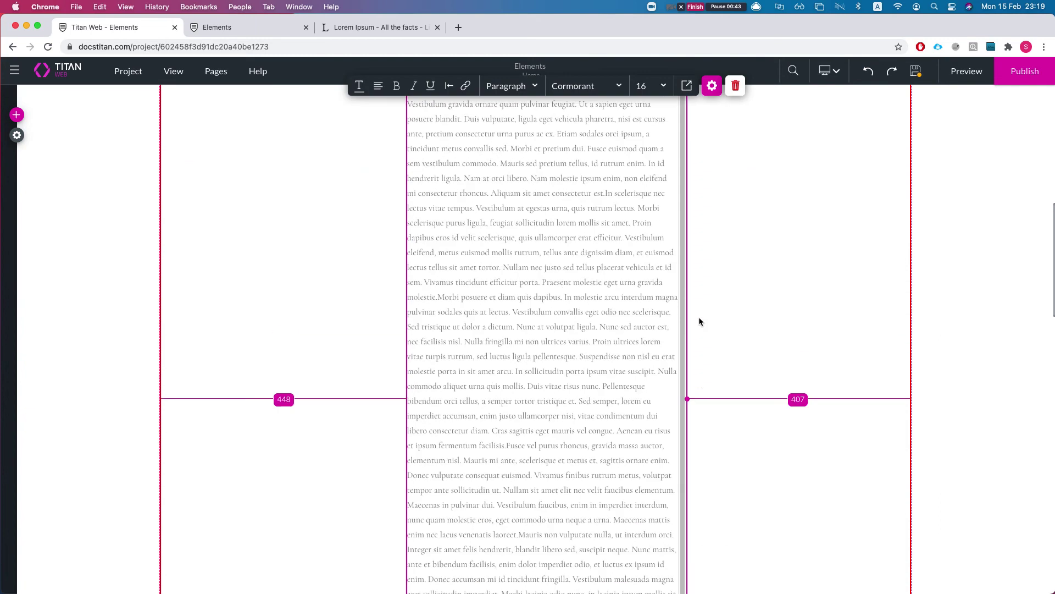
scroll(698, 322, "up", 4)
scroll(700, 377, "down", 10)
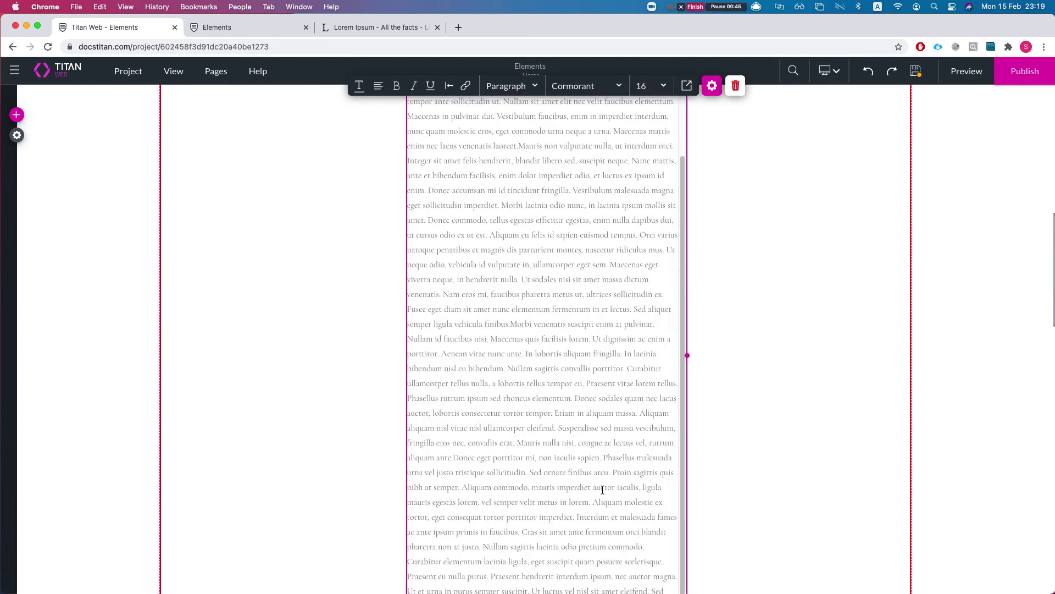
scroll(603, 488, "down", 5)
left_click_drag(545, 508, 546, 165)
left_click_drag(546, 451, 545, 253)
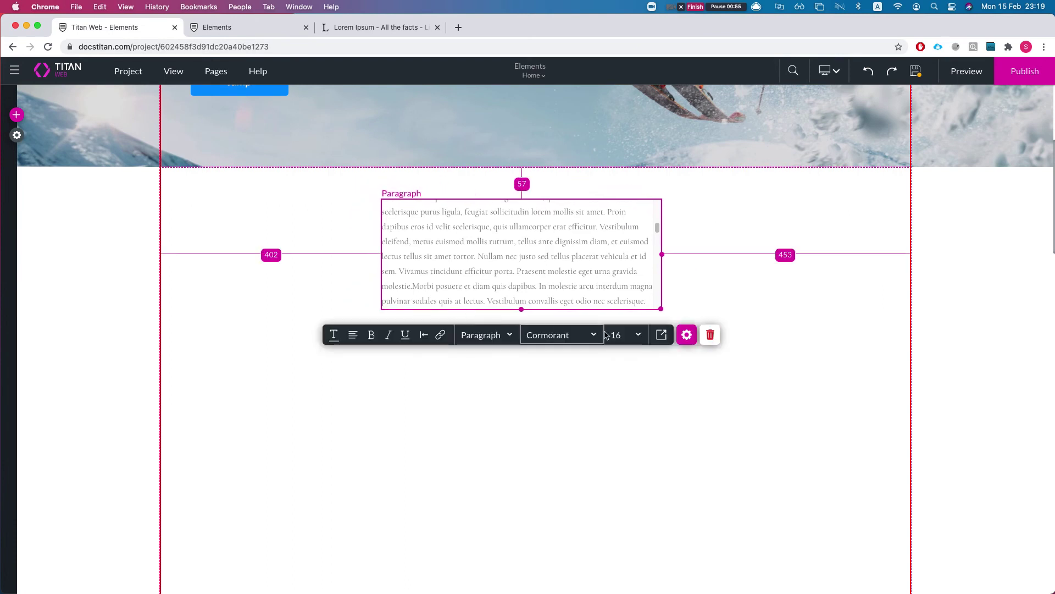
- Enable Ellipsis mode in the paragraph's Interactivity settings
left_click(686, 335)
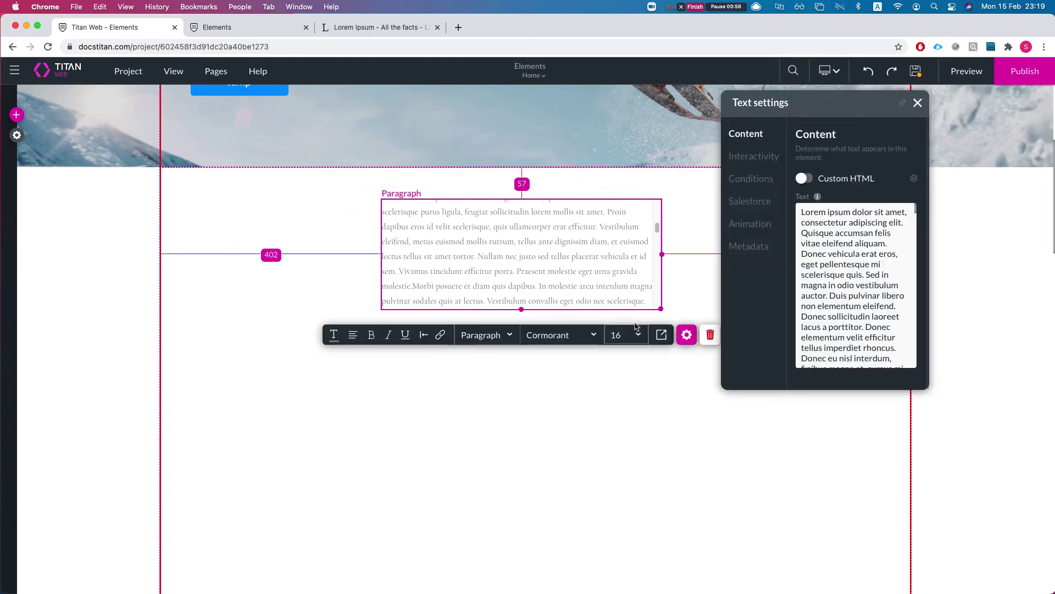
left_click(764, 160)
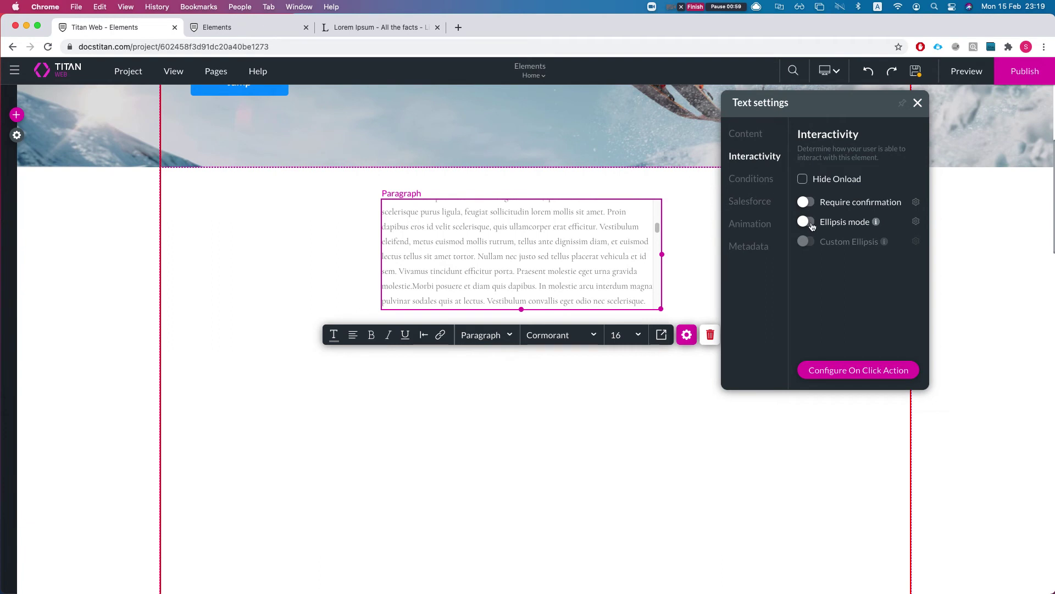
left_click(806, 222)
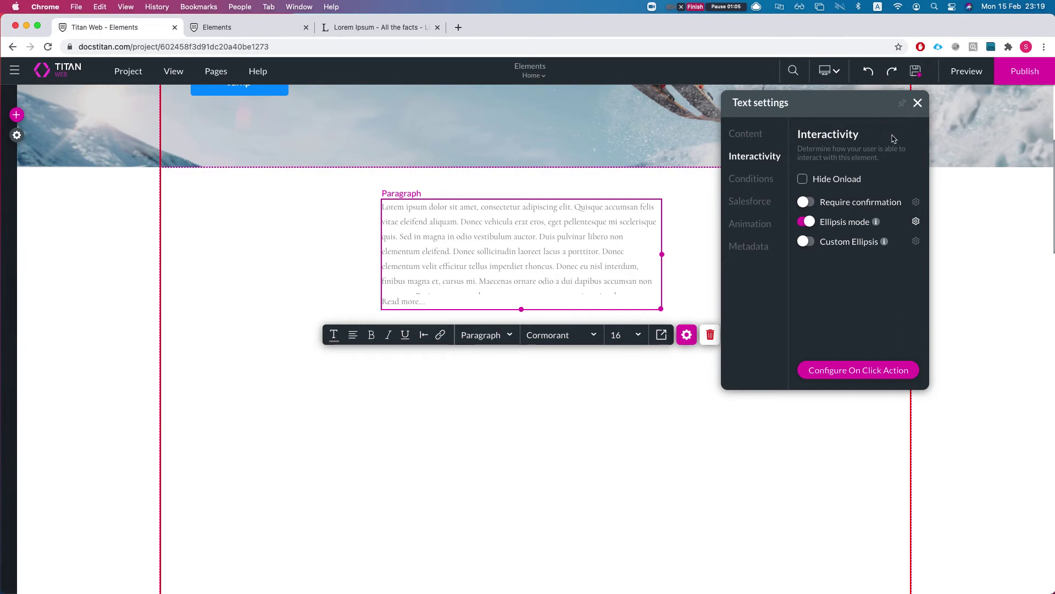
- Preview the page, expand the paragraph through Read more, look through the full text and close it
left_click(976, 73)
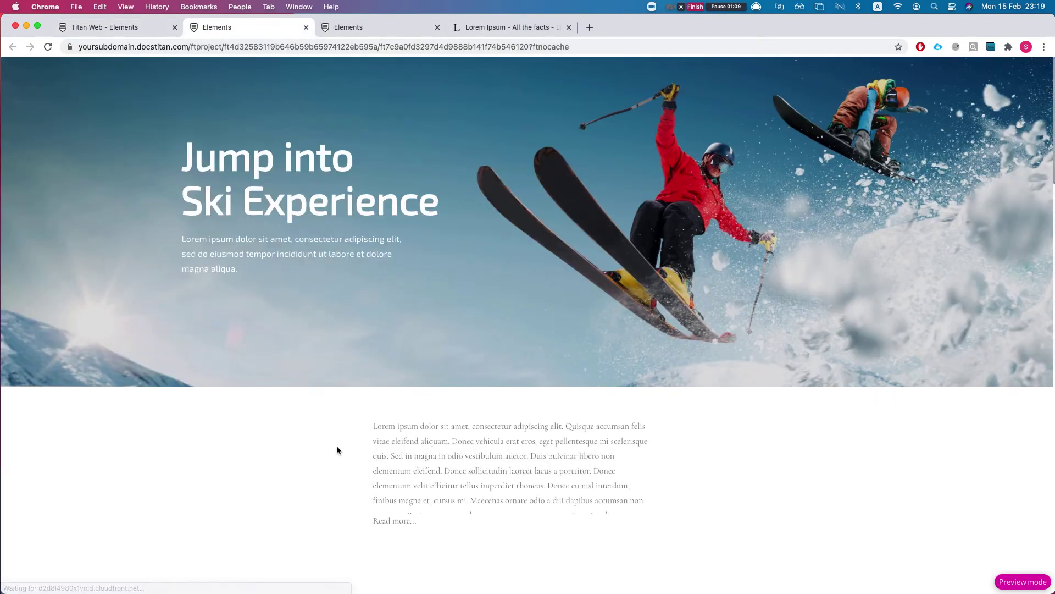
scroll(362, 423, "down", 5)
left_click(401, 367)
scroll(447, 246, "down", 5)
scroll(446, 246, "up", 3)
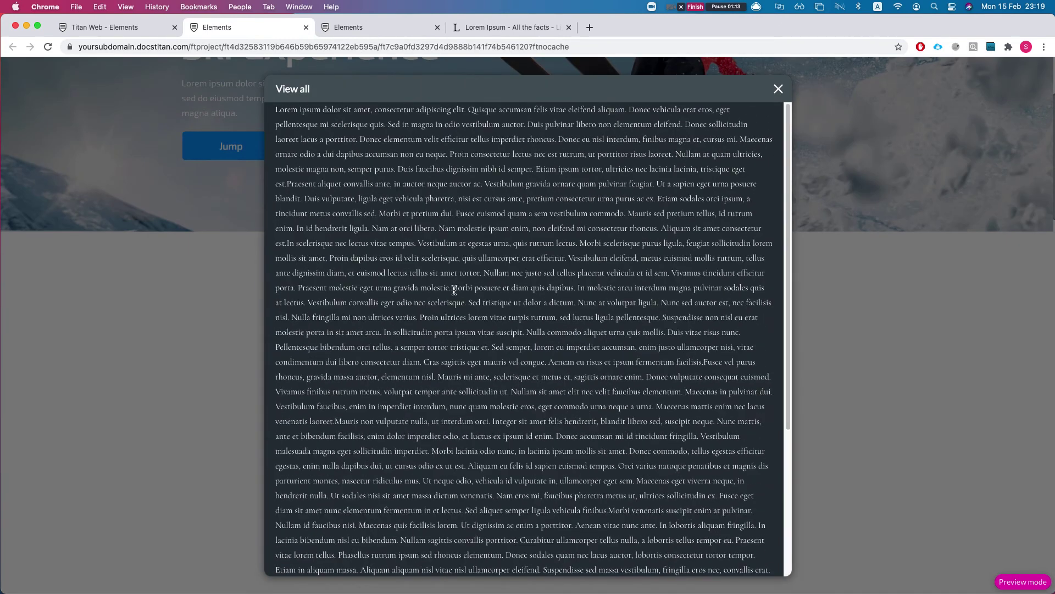
scroll(496, 336, "down", 4)
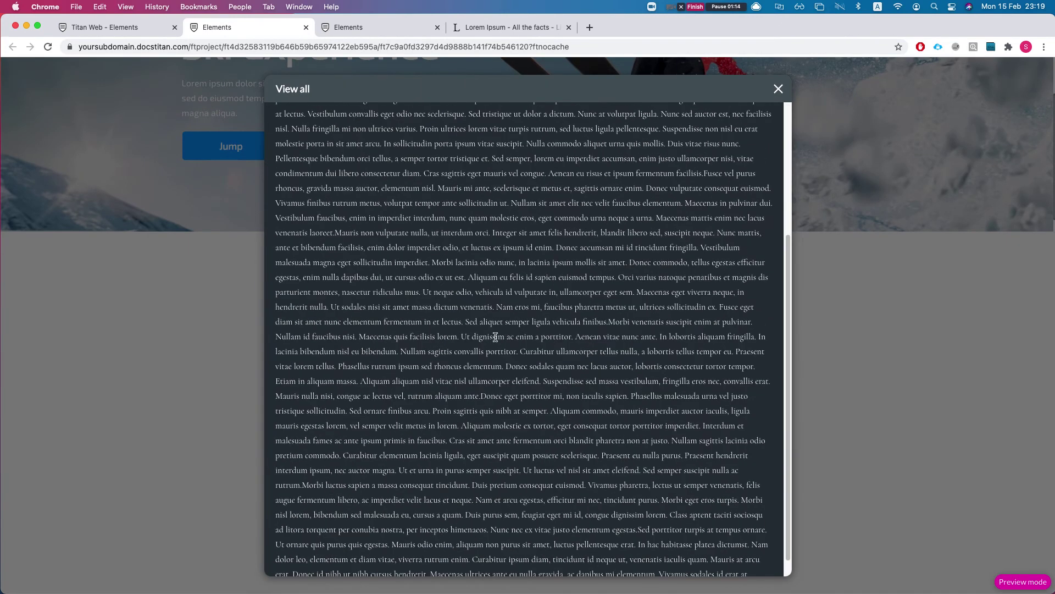
left_click(778, 89)
- Return to the Titan Web editor, enable Custom Ellipsis for the paragraph and open its action settings
left_click(137, 27)
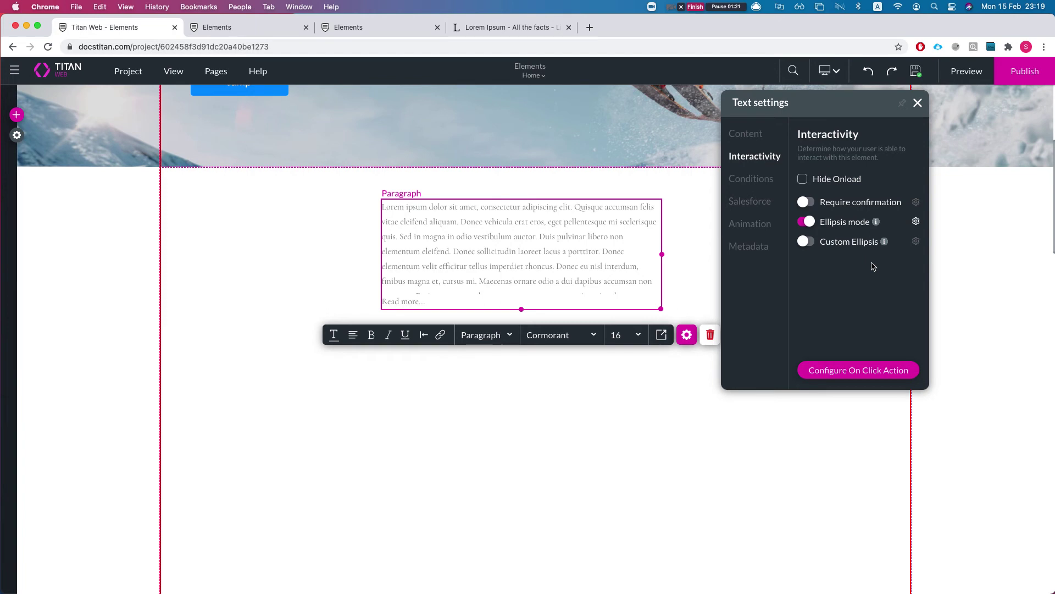
left_click(812, 245)
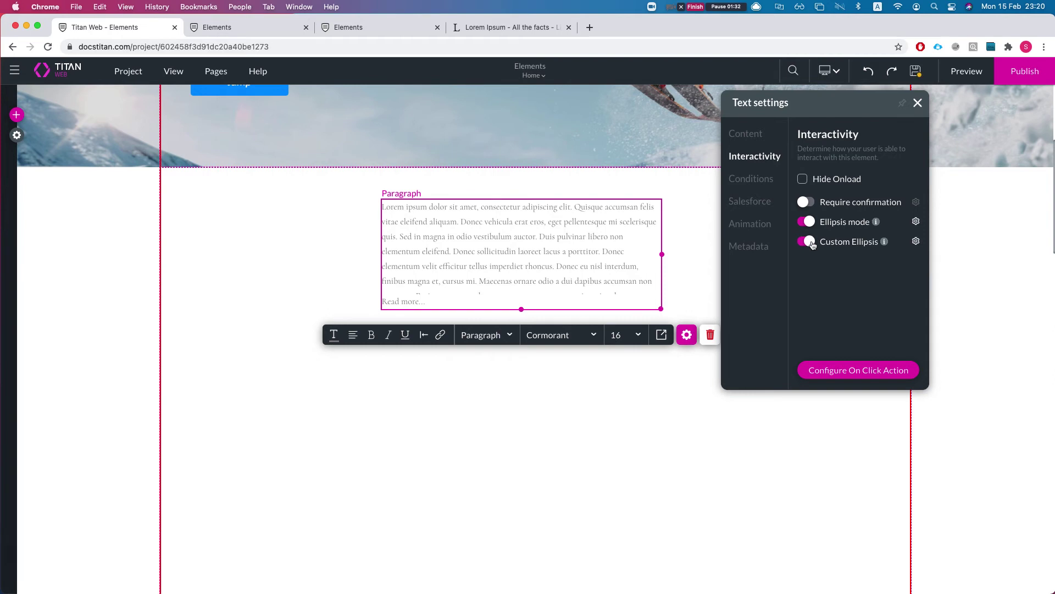
left_click(916, 243)
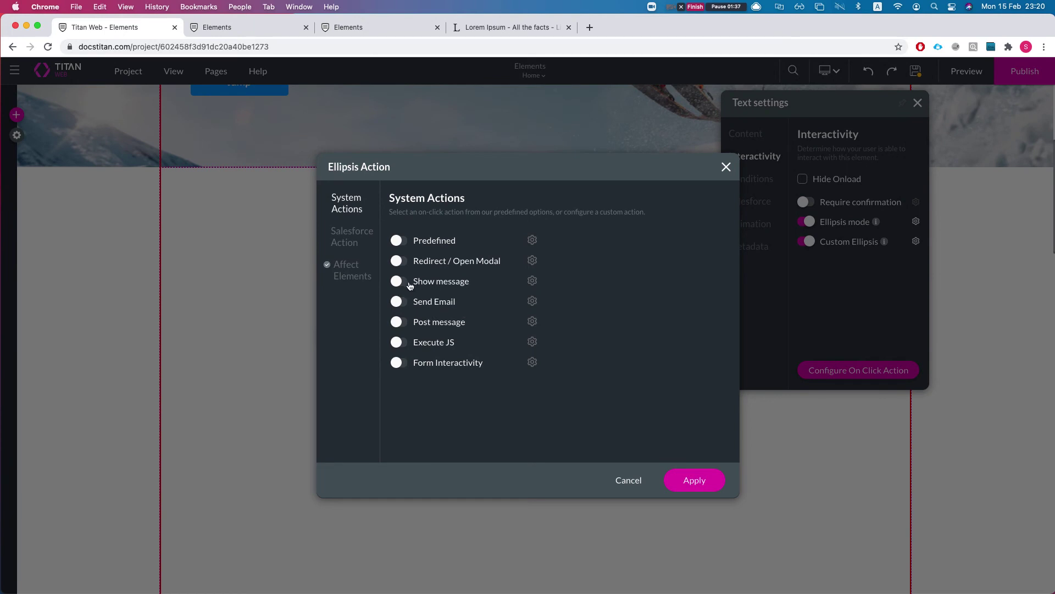
left_click(398, 241)
left_click(532, 240)
left_click(501, 309)
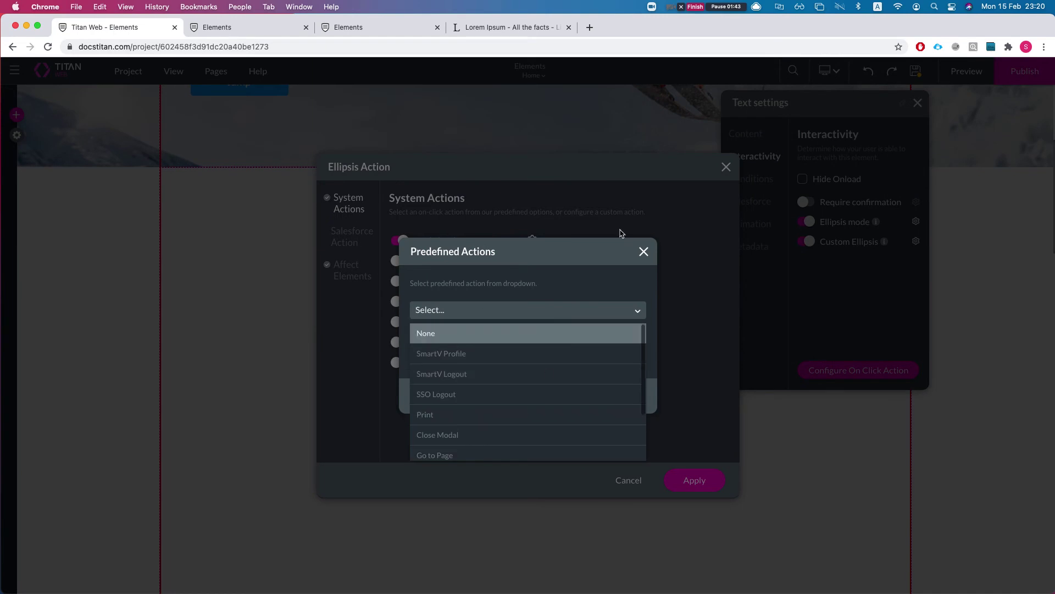
left_click(644, 251)
left_click(643, 252)
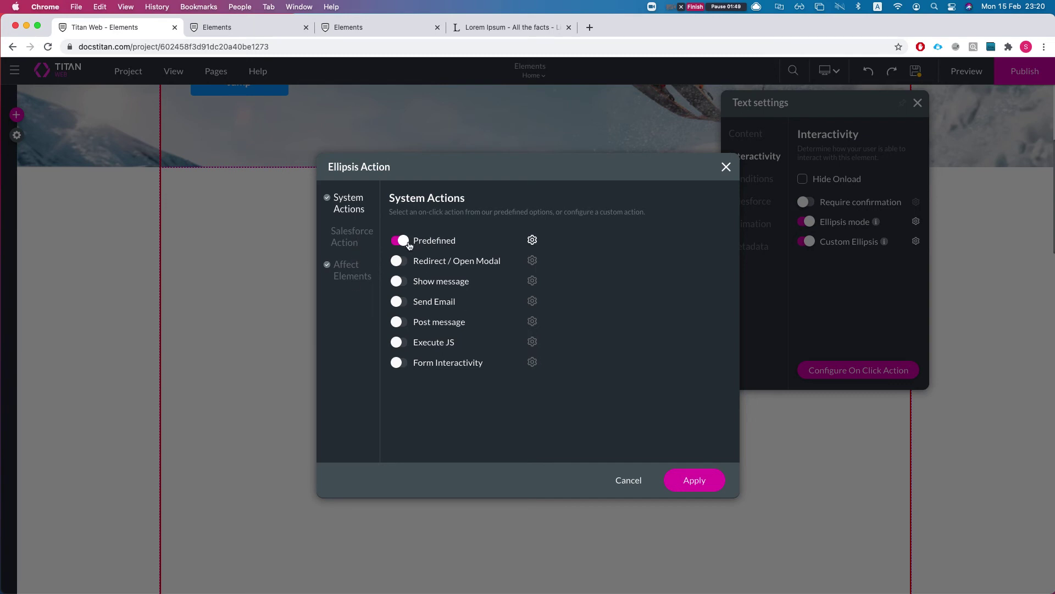
left_click(405, 240)
- Enable the Redirect / Open Modal action for the ellipsis and choose Other as its redirect url option
left_click(407, 262)
left_click(532, 261)
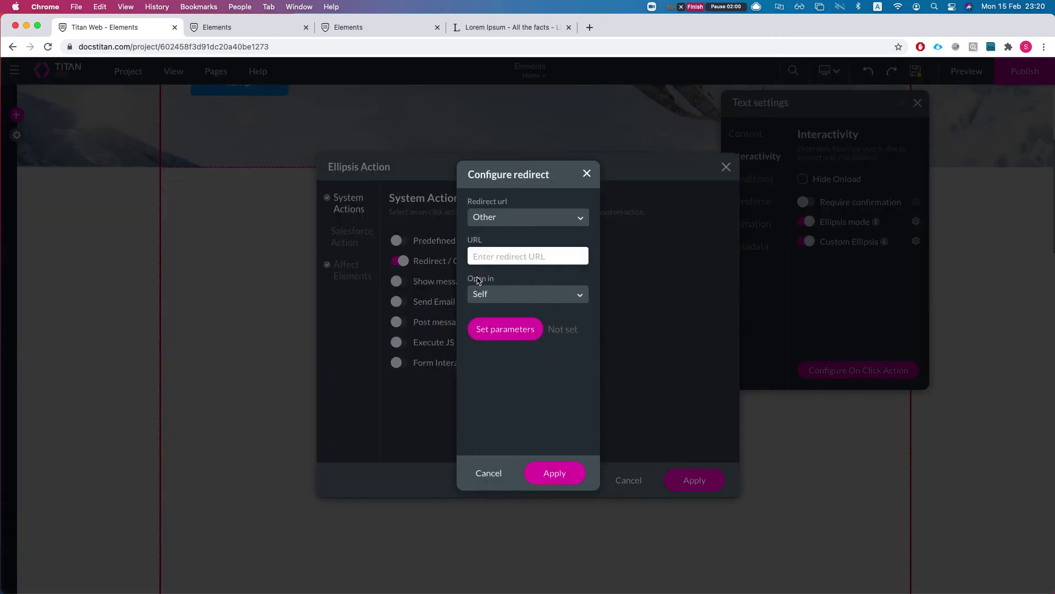
left_click(527, 219)
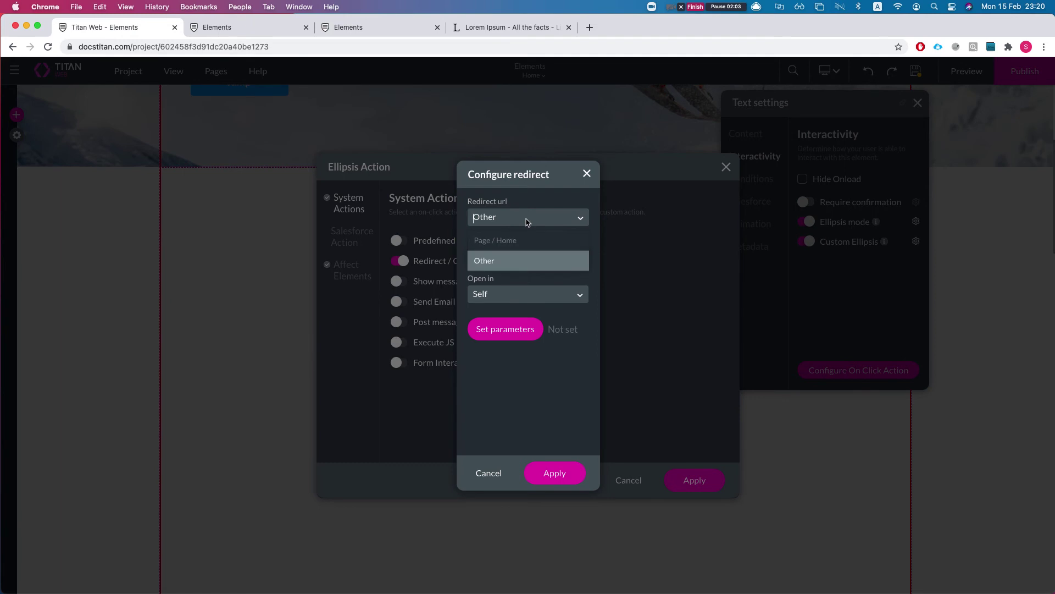
left_click(493, 265)
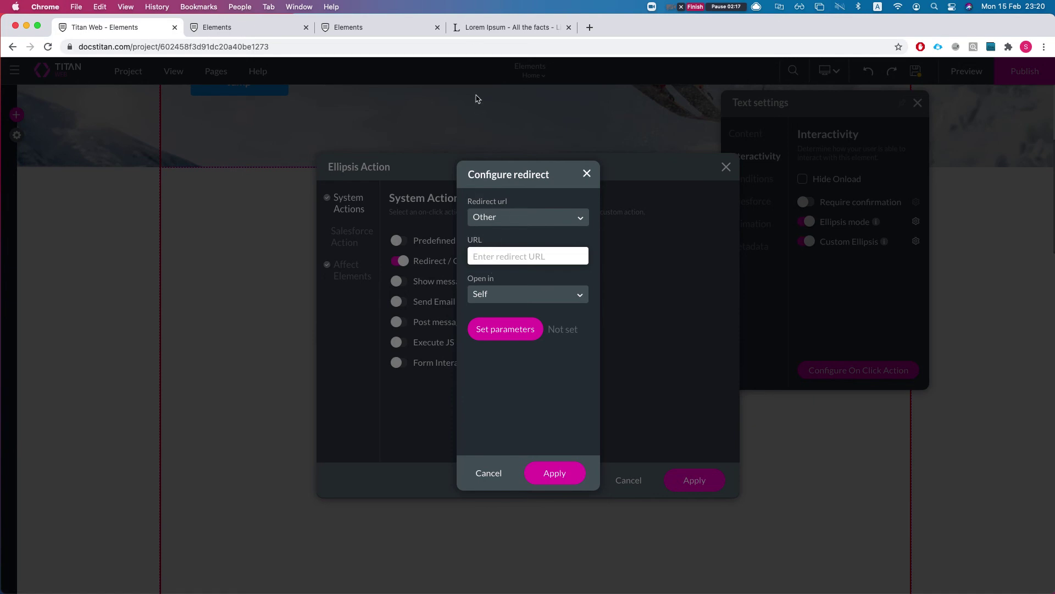
left_click(486, 27)
scroll(423, 245, "up", 4)
left_click(224, 292)
left_click(118, 34)
type("https://www.lipsum.com/feed/html")
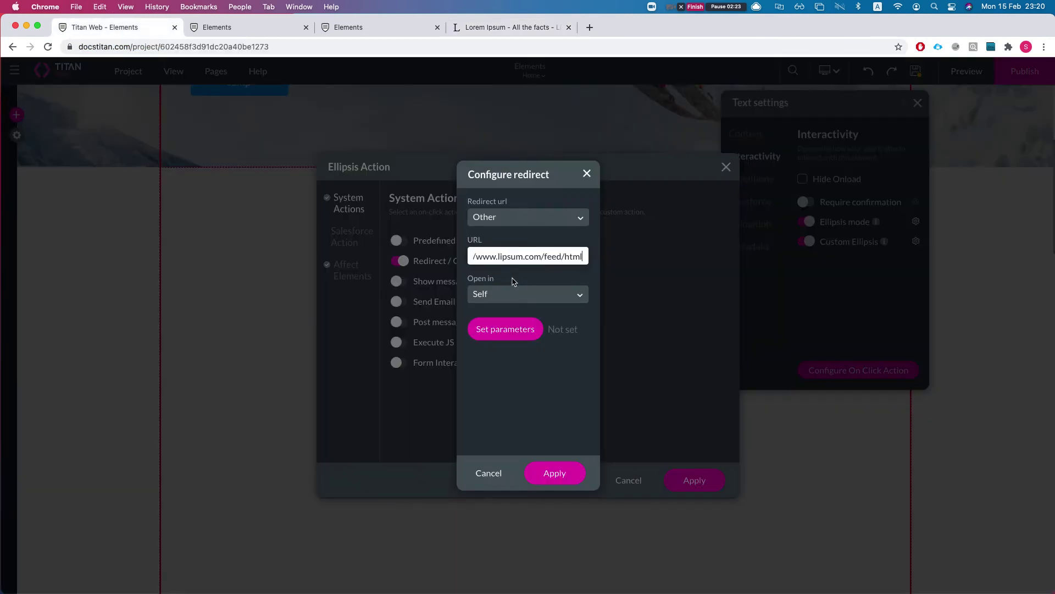
- Set the redirect to open in Blank without parameters, apply the redirect and ellipsis action, and close the text settings
left_click(511, 291)
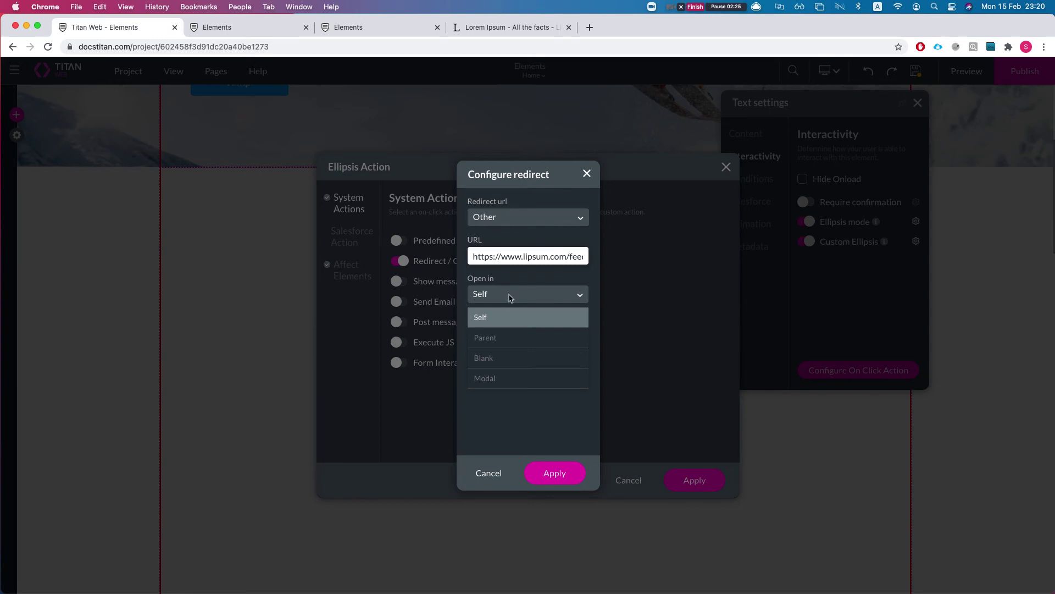
left_click(490, 358)
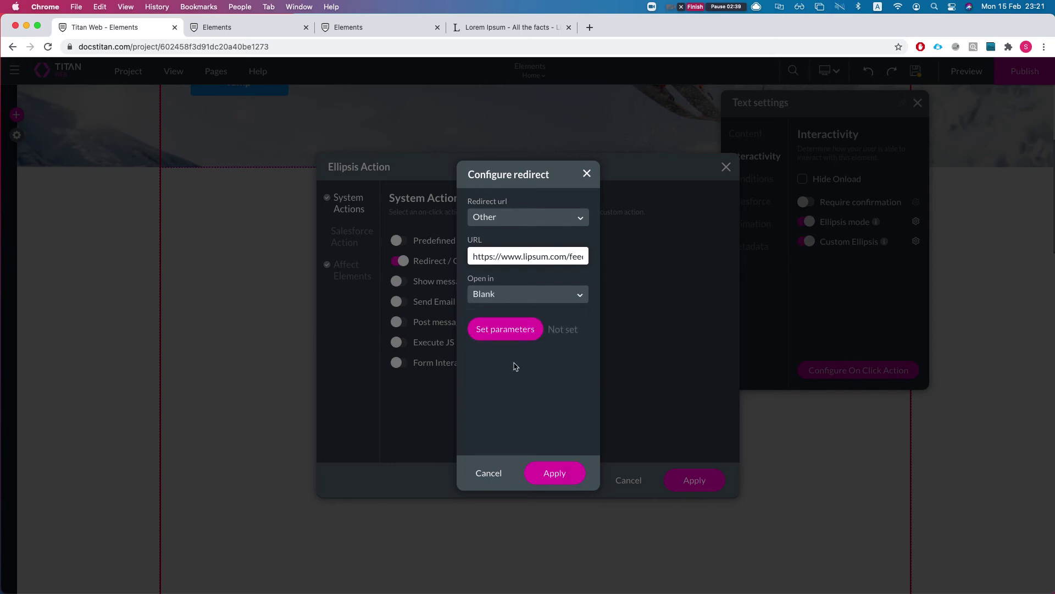
left_click(510, 336)
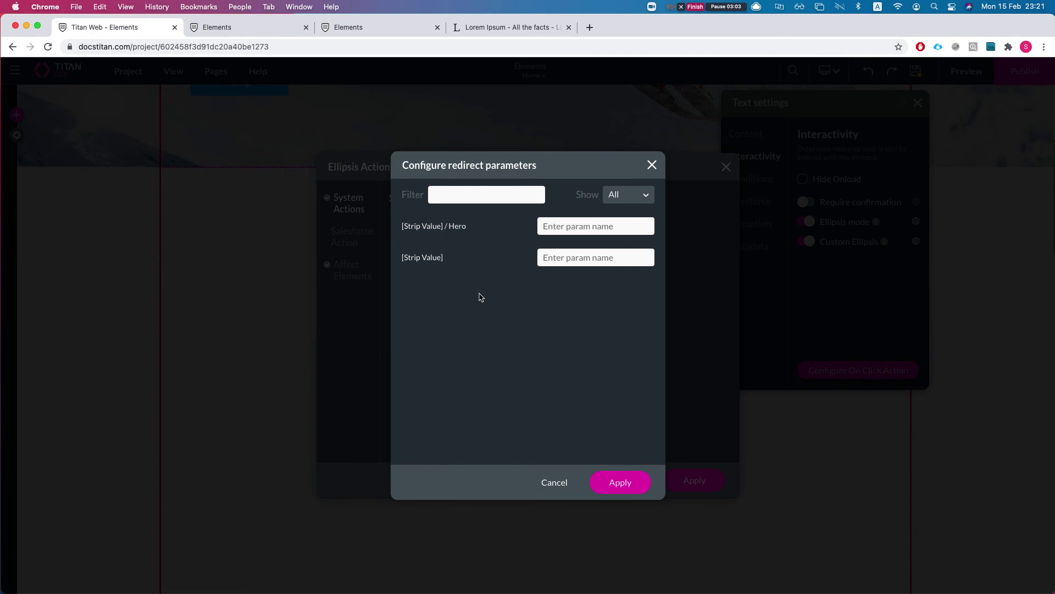
left_click(560, 483)
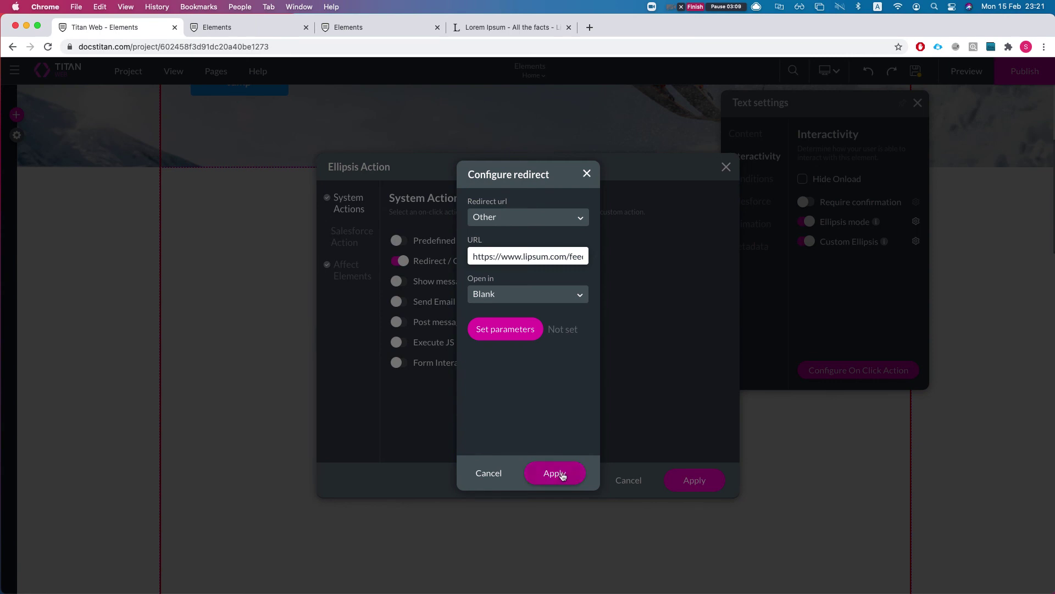
left_click(555, 474)
left_click(695, 481)
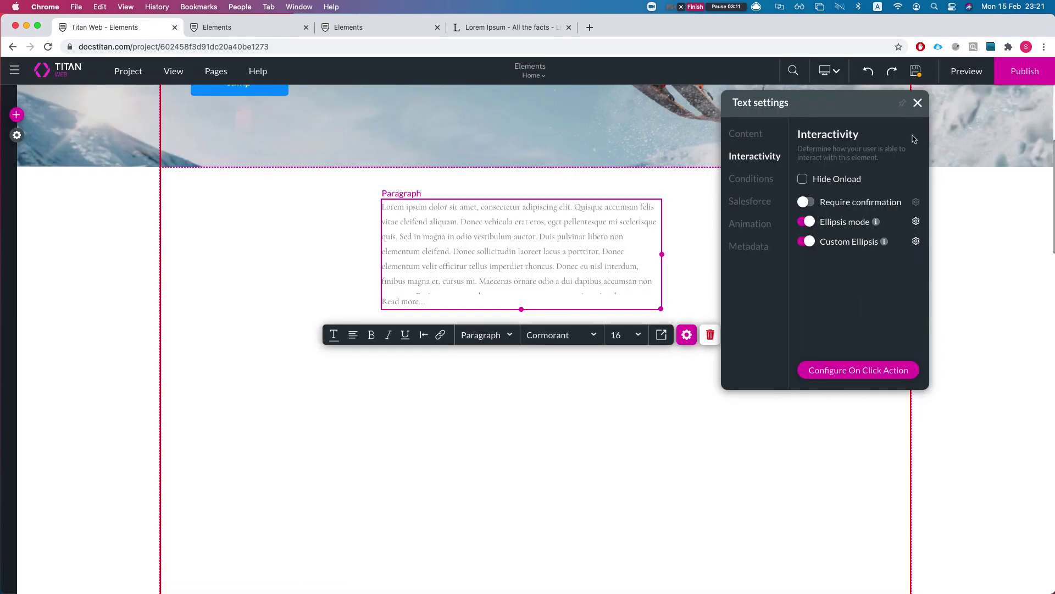
left_click(918, 103)
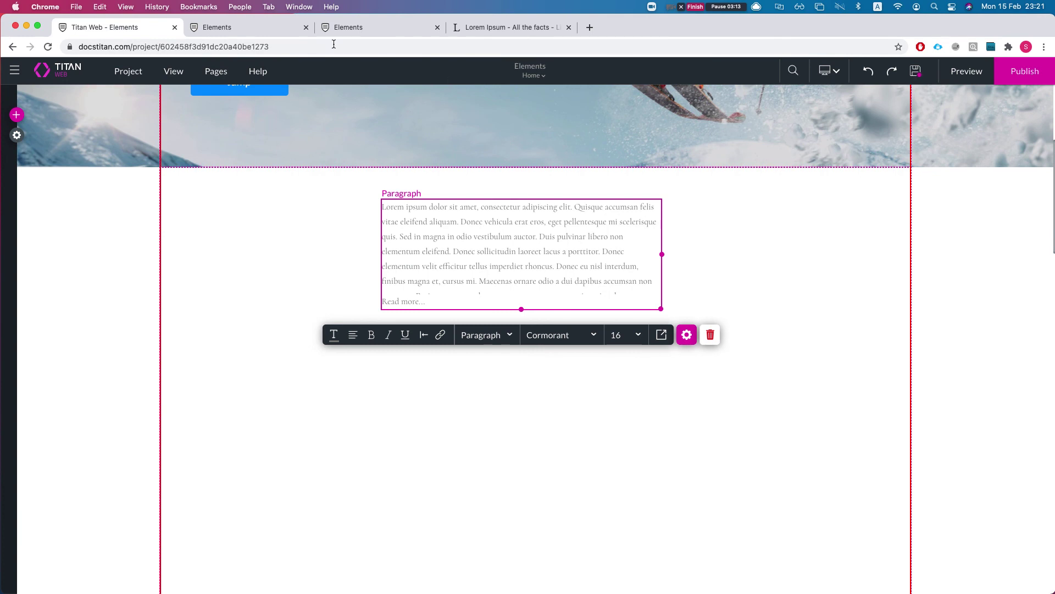
- Switch to the page preview, test the paragraph's Read more link and look through the lipsum page it opens
left_click(246, 27)
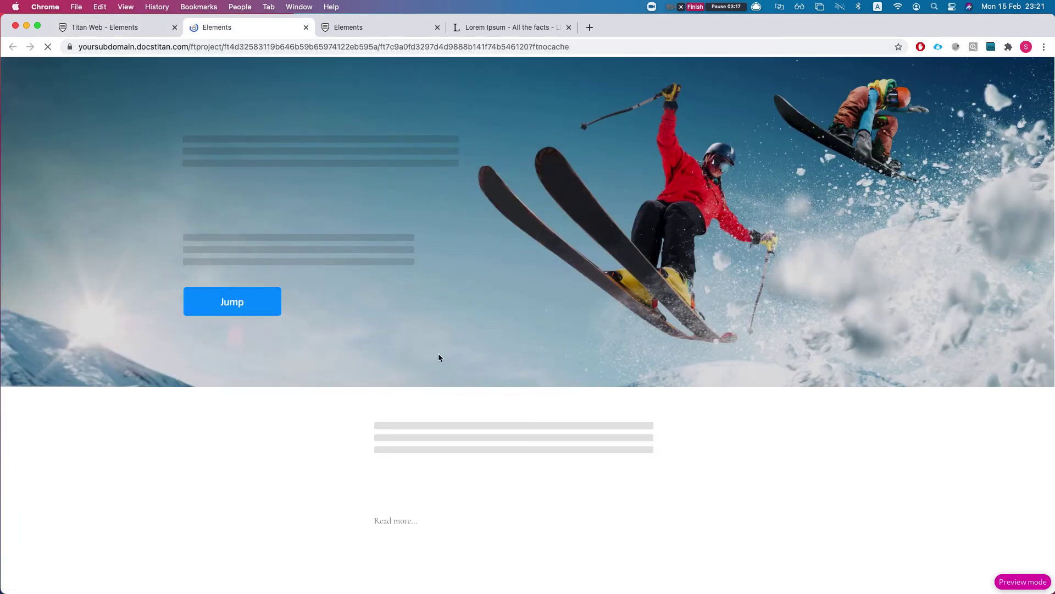
scroll(440, 385, "down", 6)
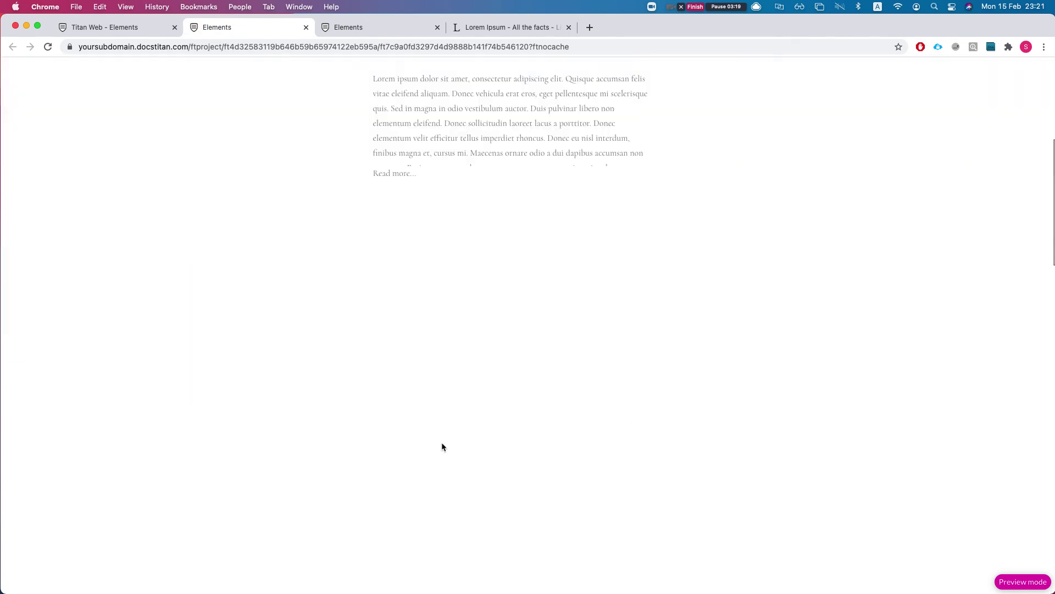
scroll(454, 447, "up", 6)
left_click(400, 486)
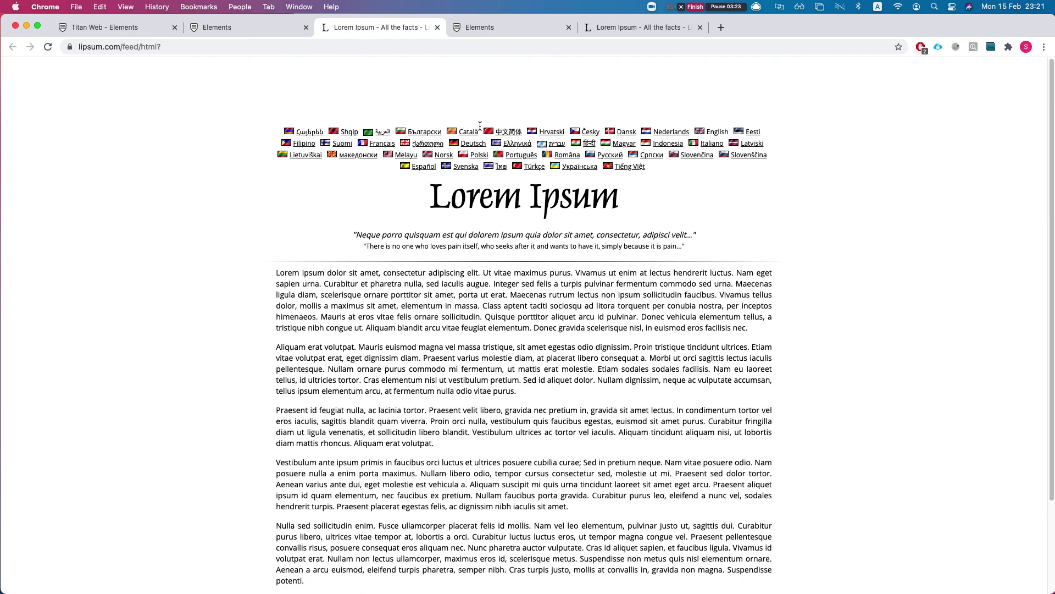
scroll(565, 171, "down", 3)
left_click_drag(297, 127, 789, 460)
left_click(770, 453)
scroll(456, 301, "up", 2)
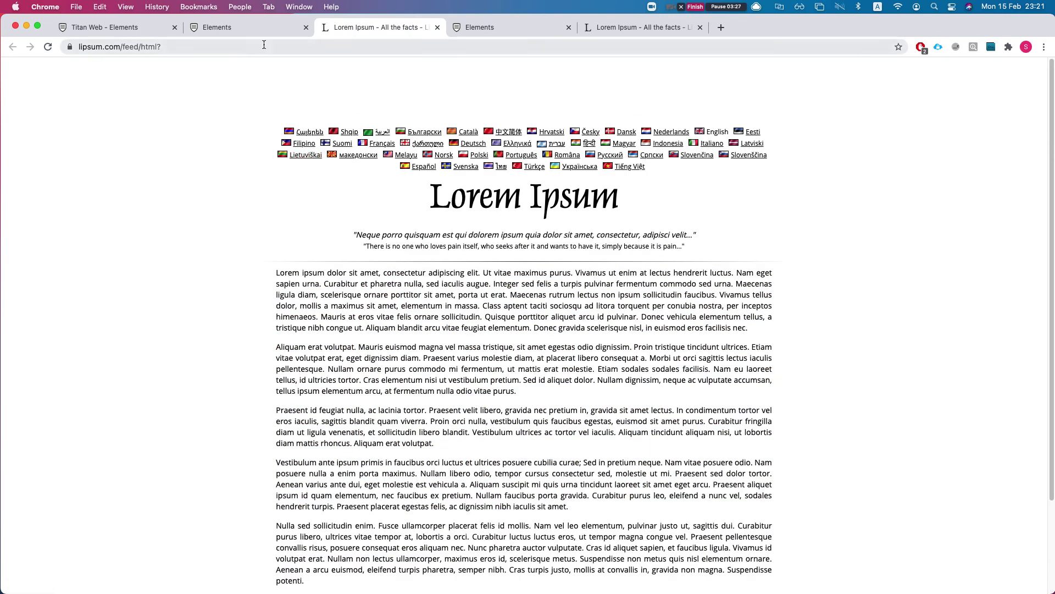
- Return to the Titan Web editor and reopen the redirect configuration of the paragraph's Custom Ellipsis action
left_click(85, 27)
left_click(686, 334)
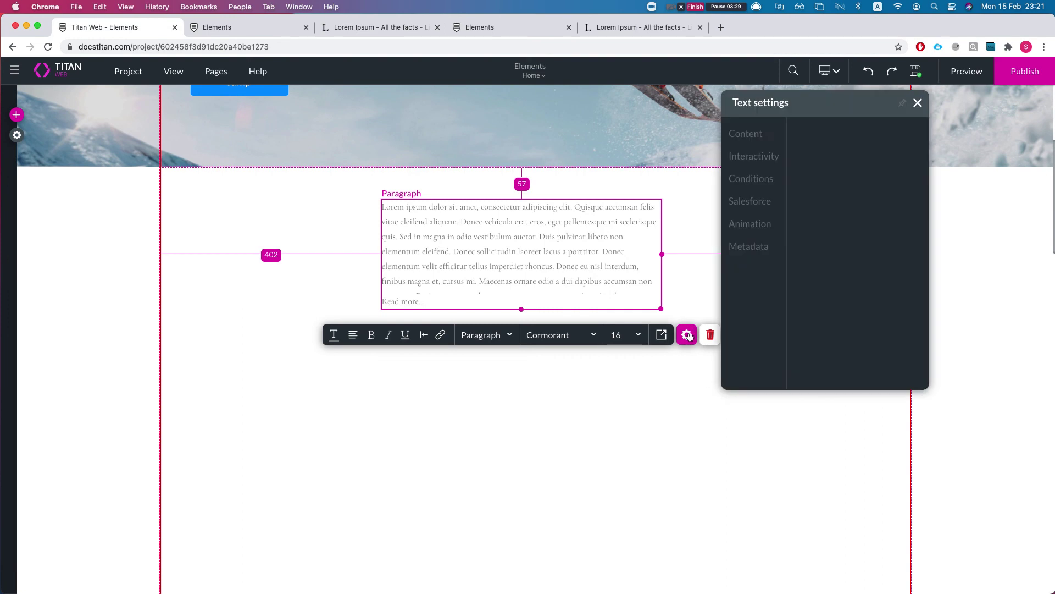
left_click(765, 155)
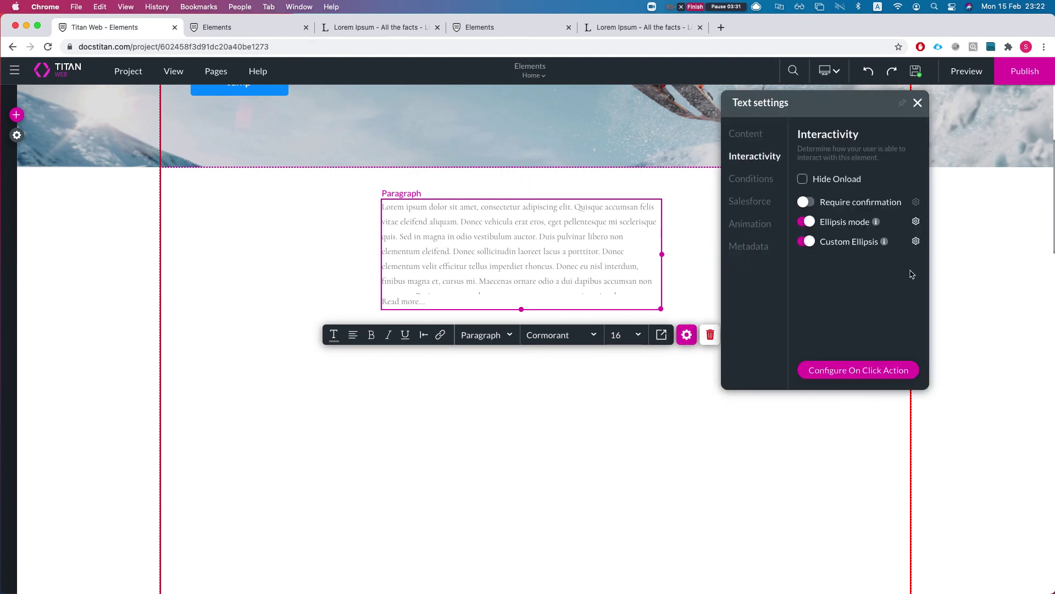
left_click(915, 241)
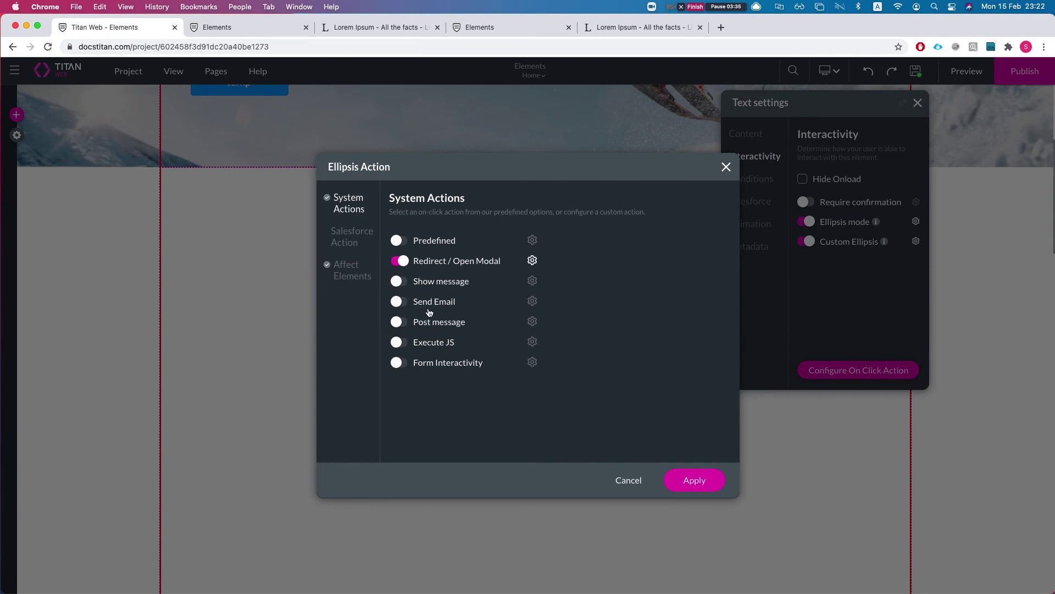
left_click(532, 260)
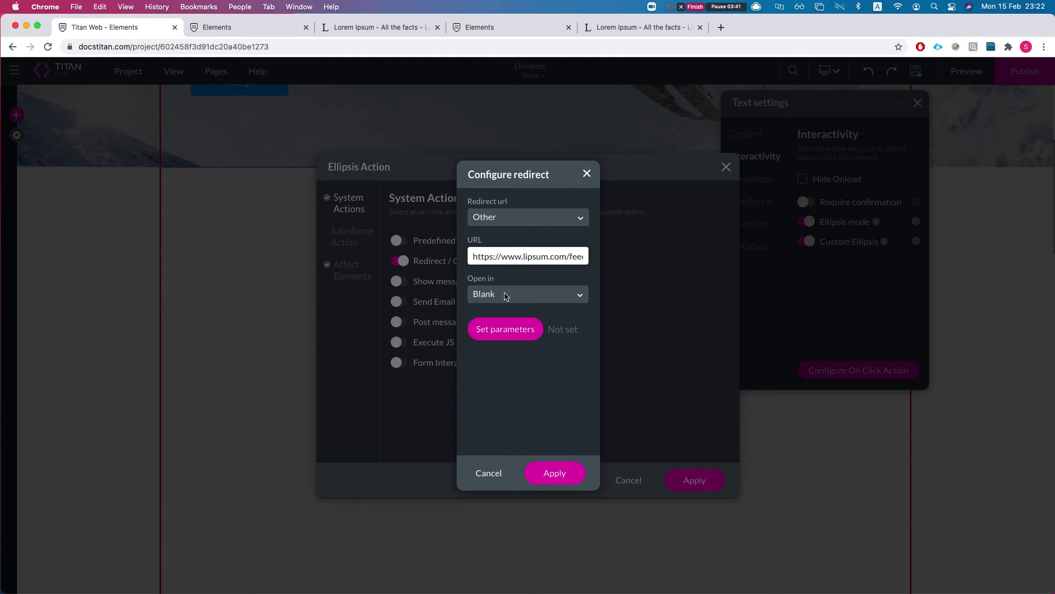
- Set the redirect to open in Modal with width 900 and height 900, apply the redirect and ellipsis action, and save the project
left_click(506, 297)
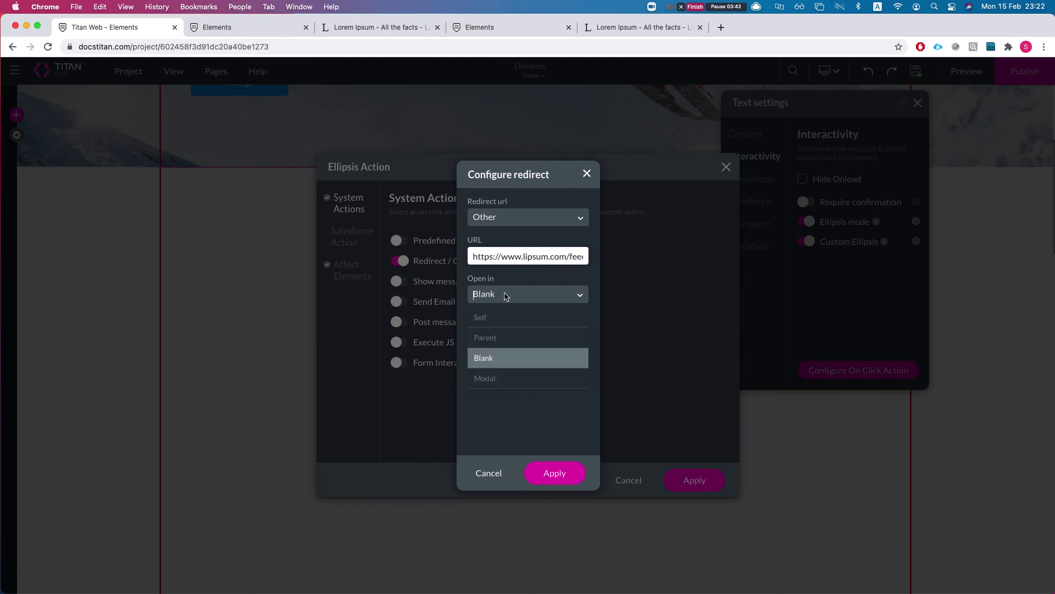
left_click(498, 381)
type("90")
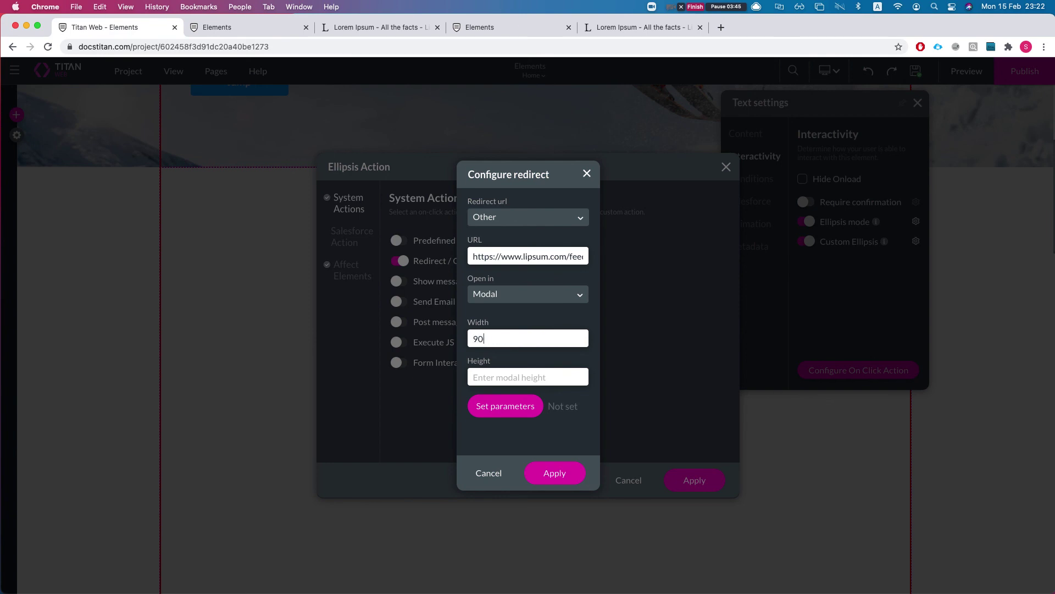
type("900")
left_click(559, 474)
left_click(698, 485)
left_click(915, 72)
- Reload the page preview, test the paragraph's Read more link again and look through the content of the modal
left_click(278, 29)
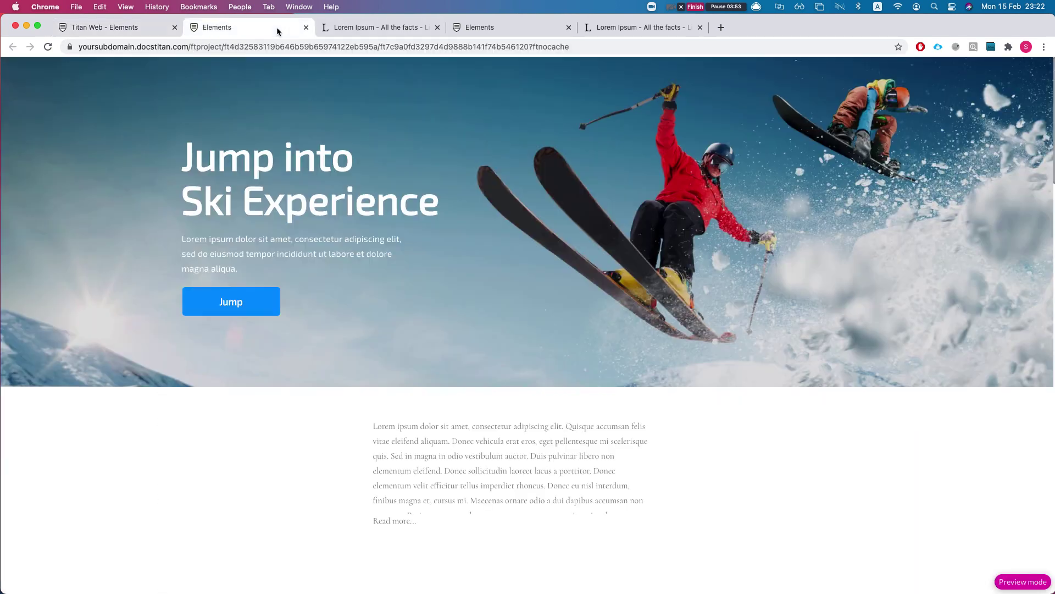
key("super+r")
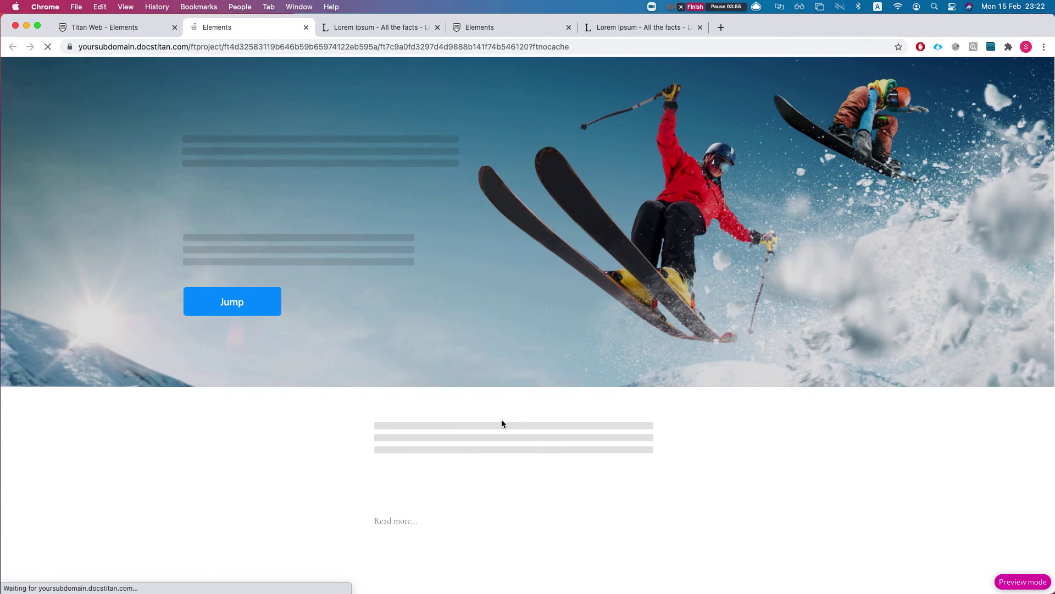
scroll(431, 460, "down", 2)
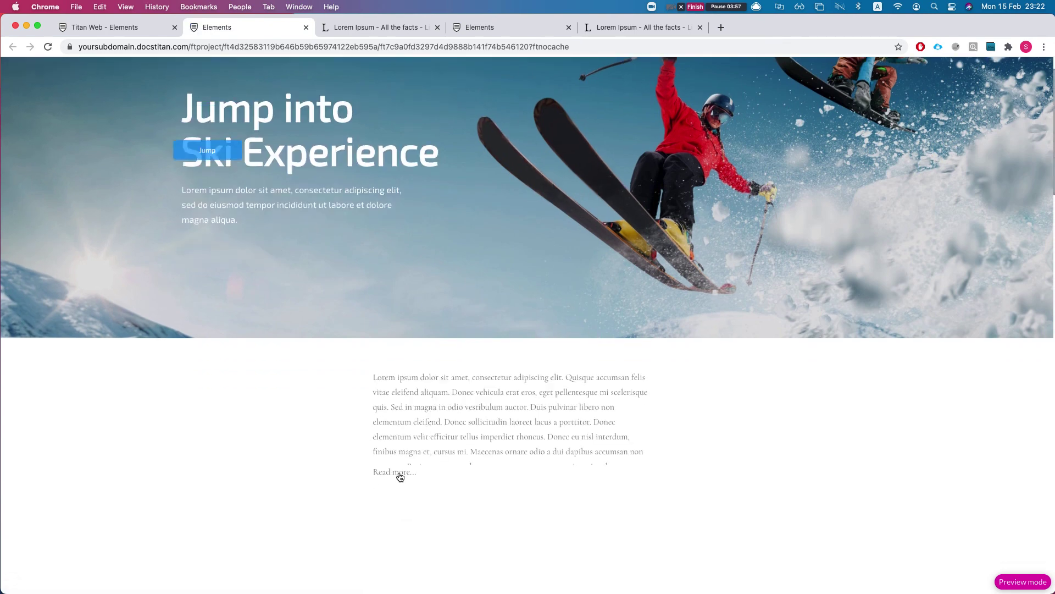
left_click(397, 475)
scroll(511, 283, "down", 5)
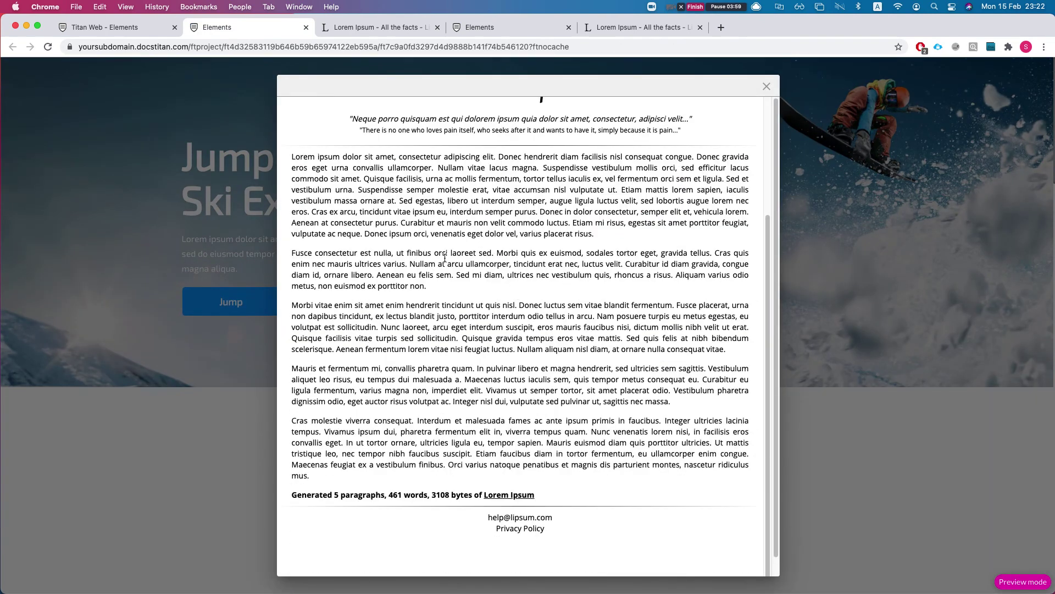